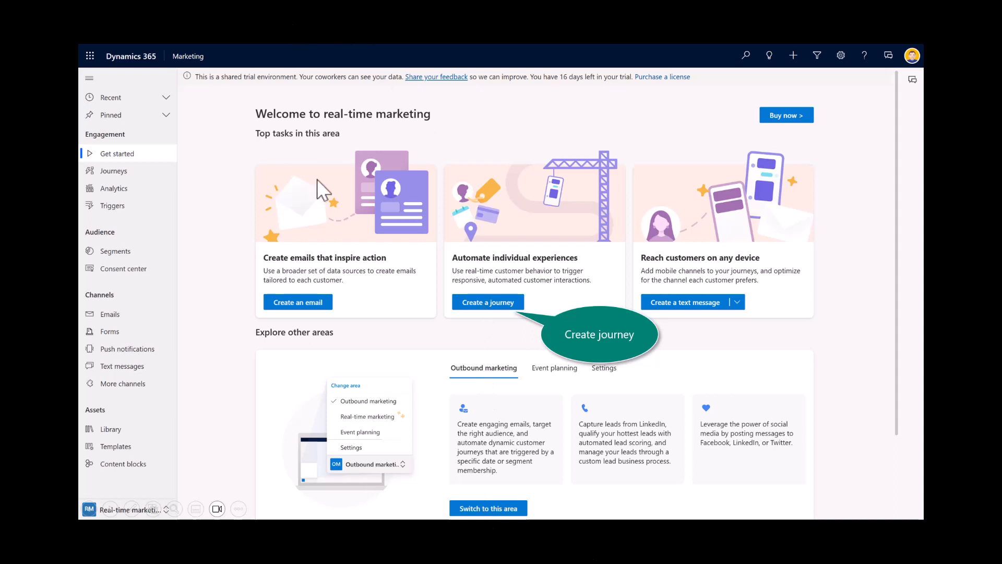
Step: Start a segment-based journey named "Announcement for new offering" with the segment "Contacts in CO and UT"
left_click(498, 307)
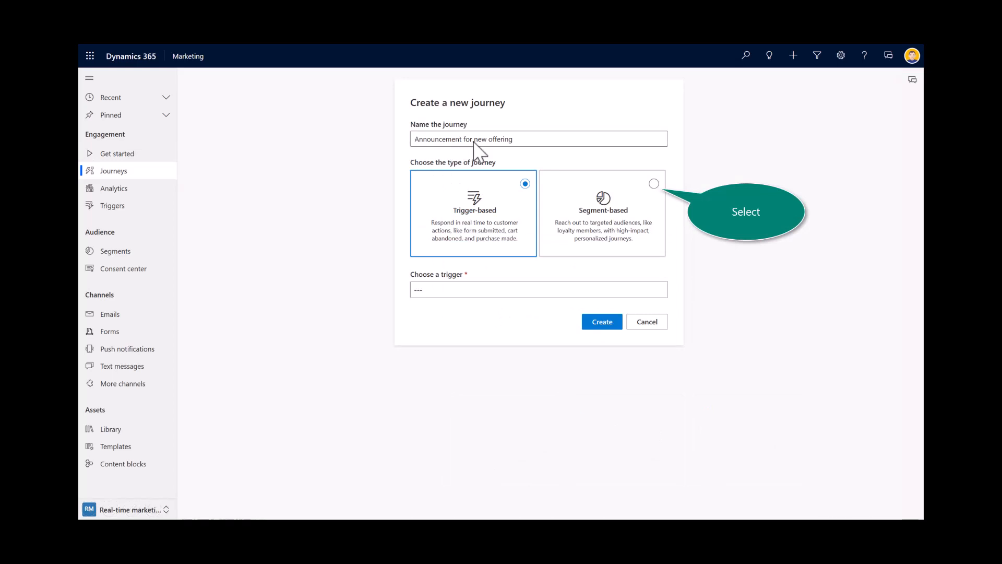
left_click(654, 183)
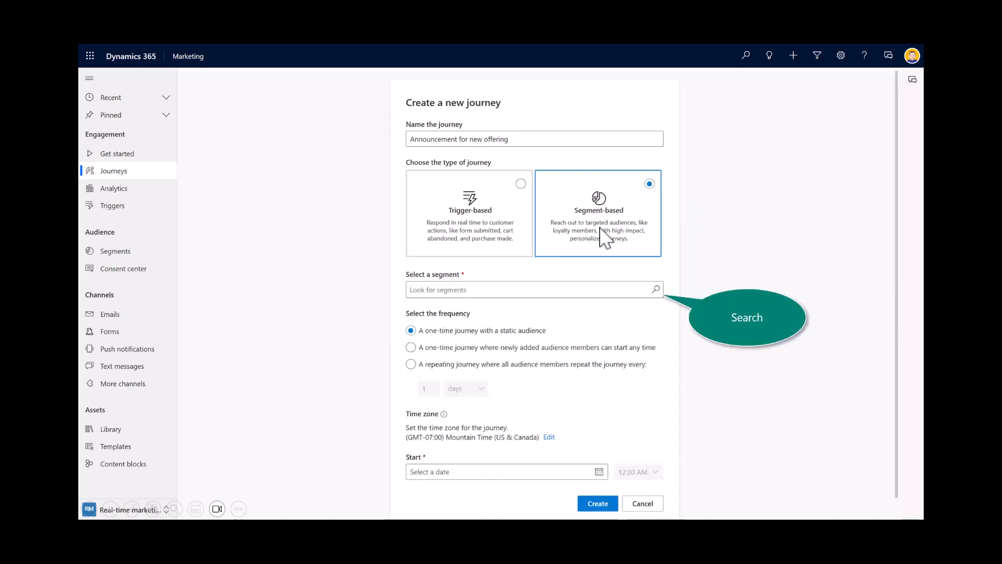
left_click(657, 290)
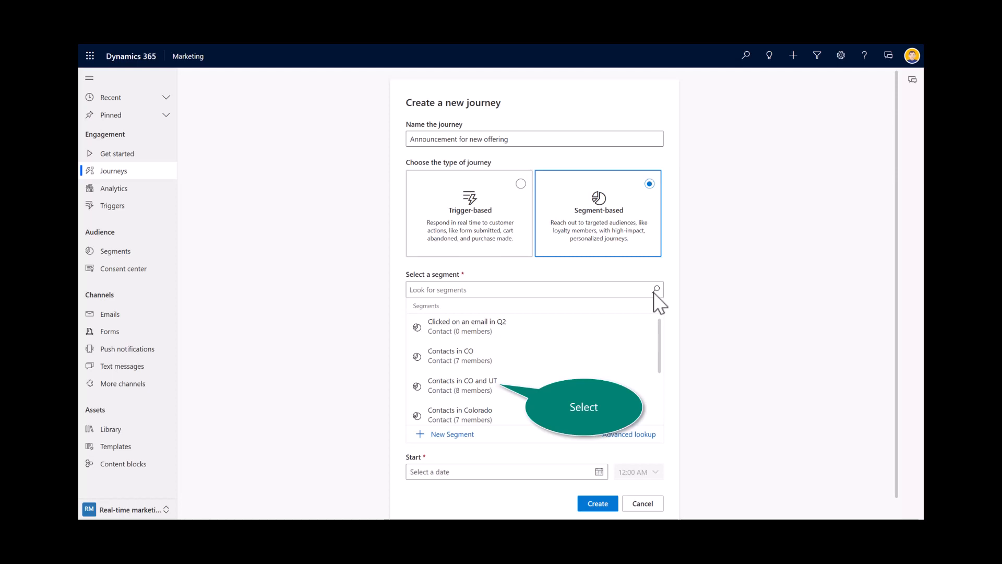
left_click(466, 384)
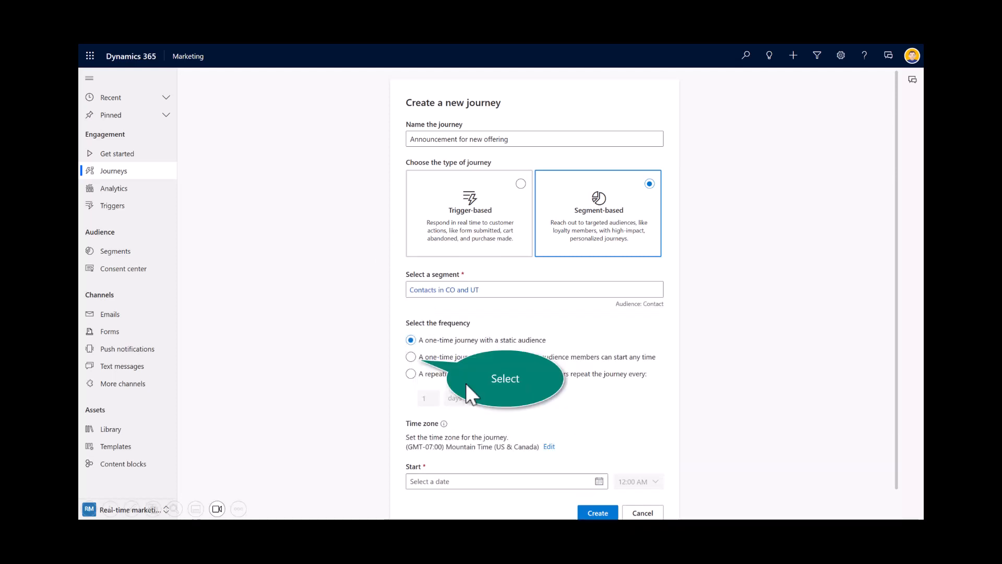
Step: Create the journey as one-time where newly added audience members can start any time, starting Fri, Jan 20, 2023 at 9:00 AM
left_click(414, 358)
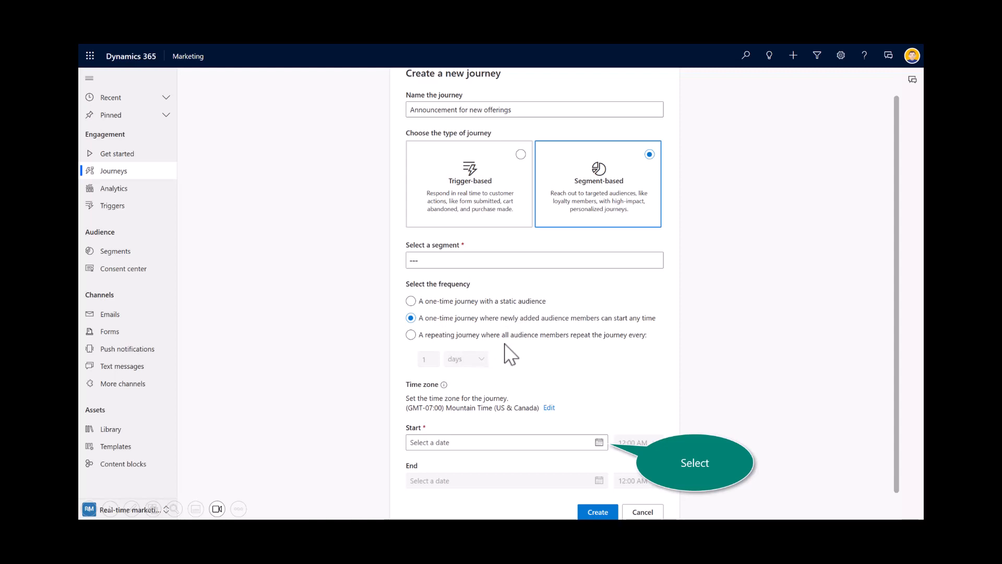
left_click(600, 443)
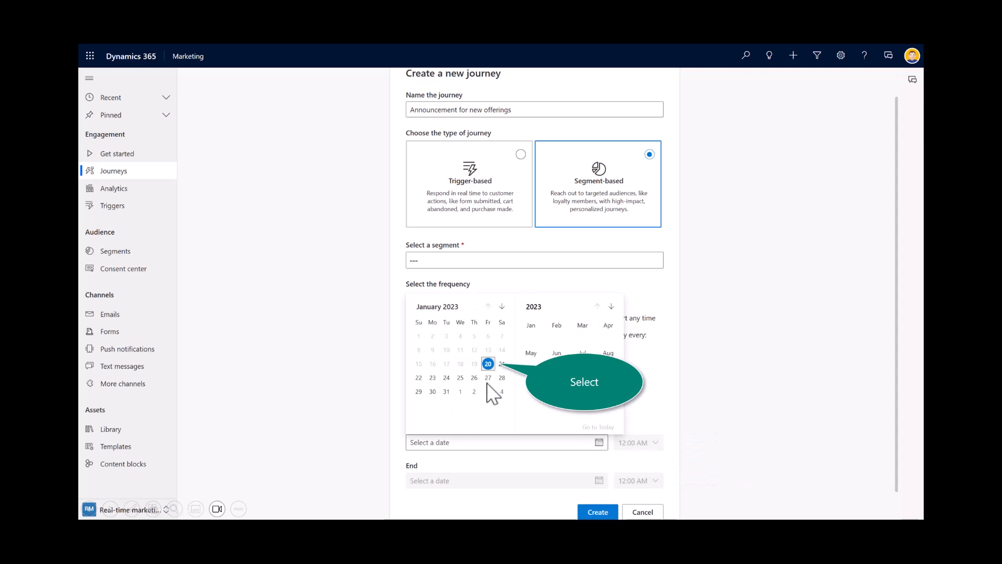
left_click(488, 363)
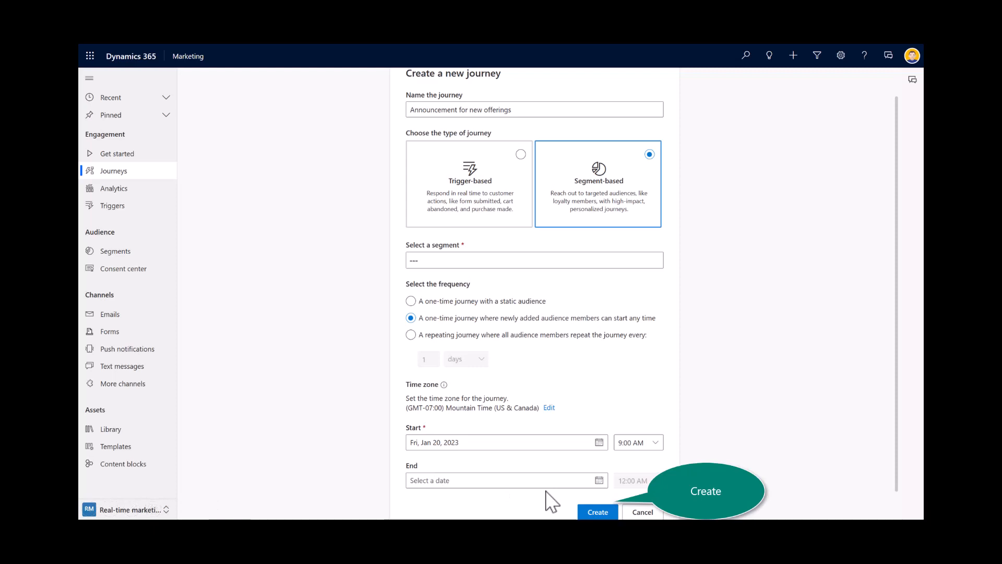
left_click(598, 511)
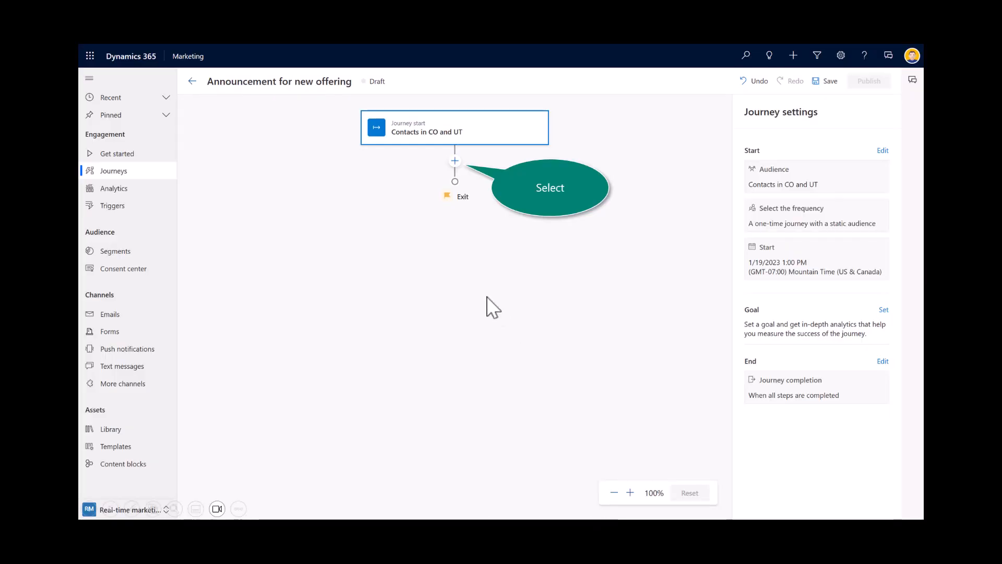
Step: Add a send-email action after the journey start that sends the "Welcome to Contoso" email
left_click(455, 161)
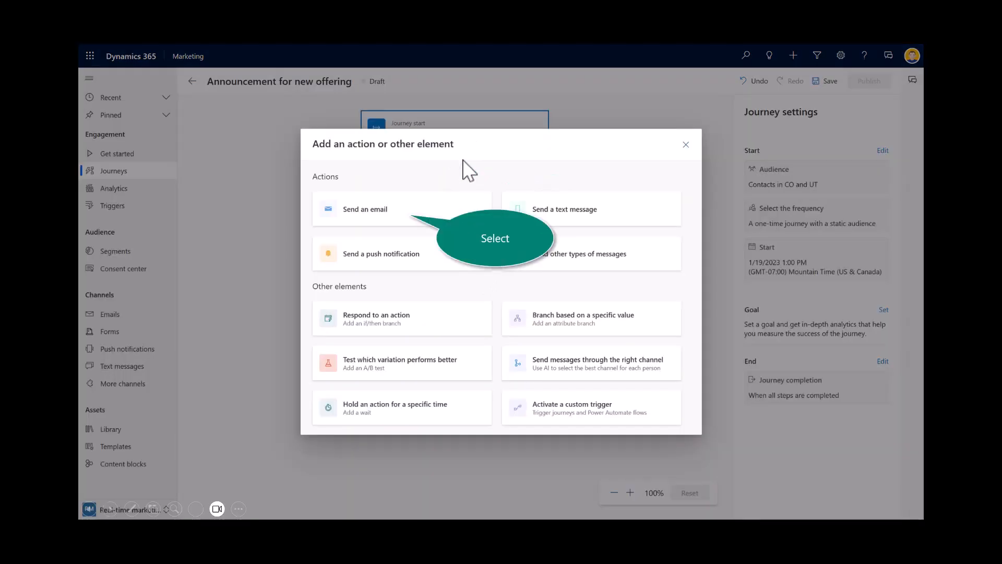
left_click(380, 211)
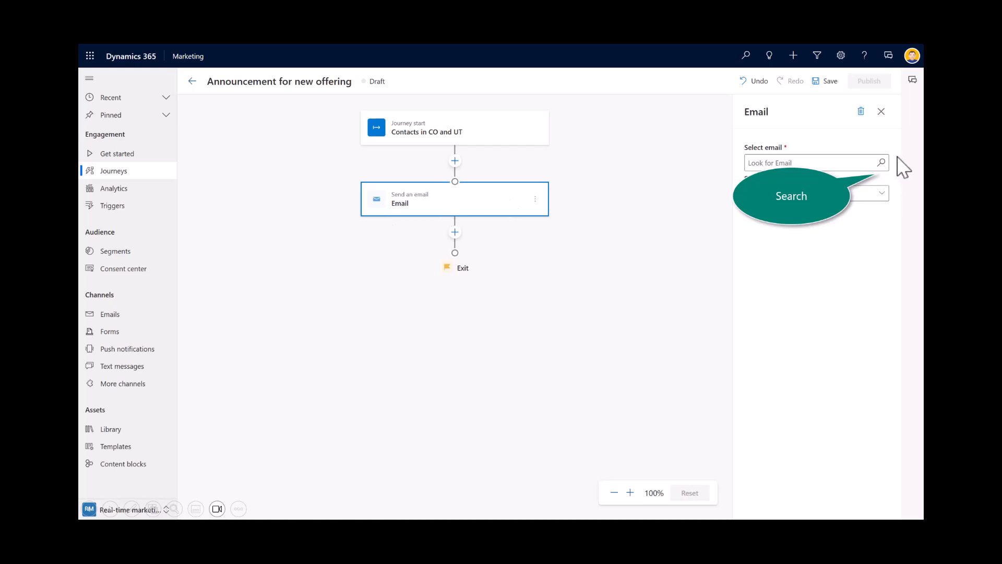
left_click(882, 163)
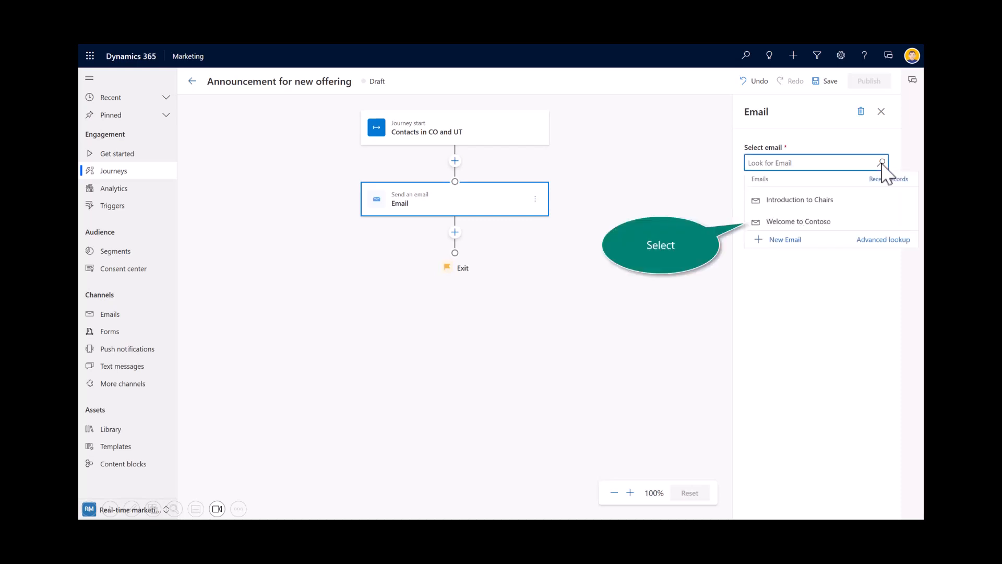
left_click(792, 221)
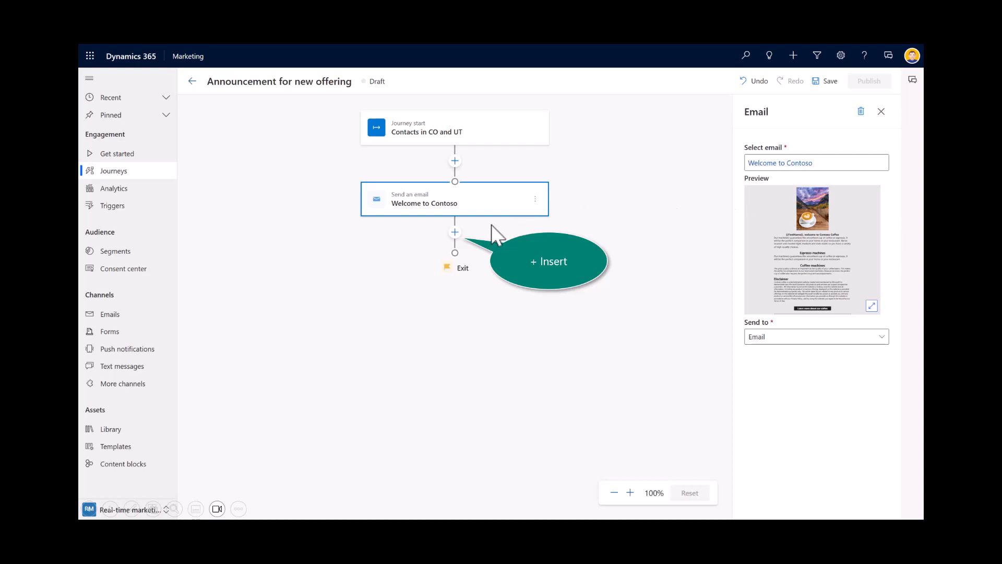
Step: Add an if/then branch after the email, conditioned on the previous message getting the "Email Opened" interaction
left_click(455, 233)
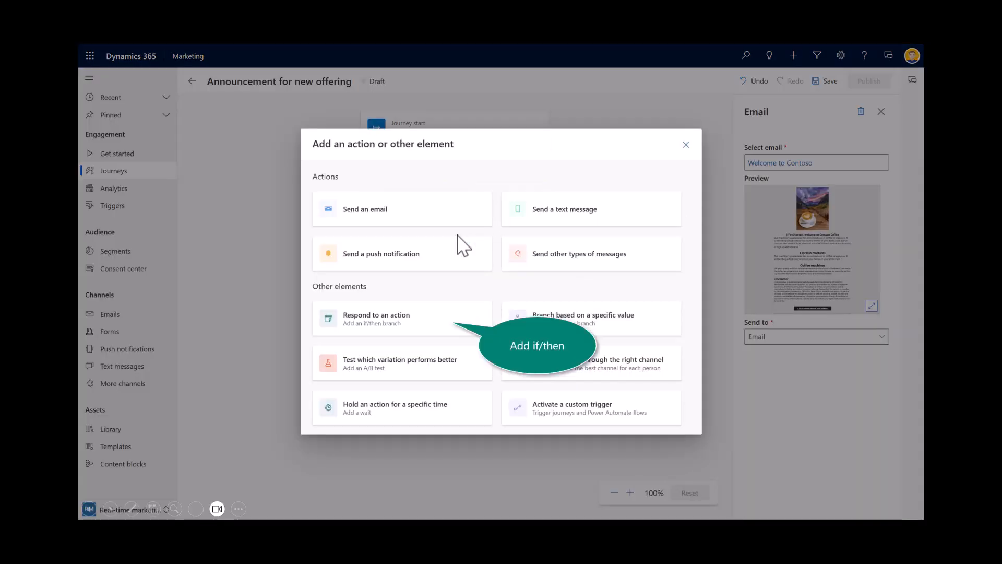
left_click(406, 330)
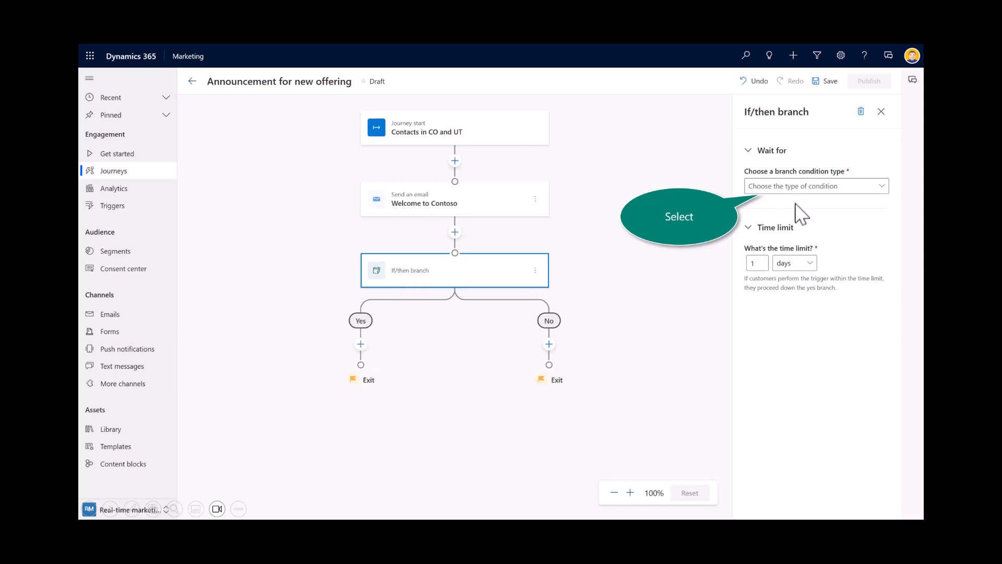
left_click(844, 189)
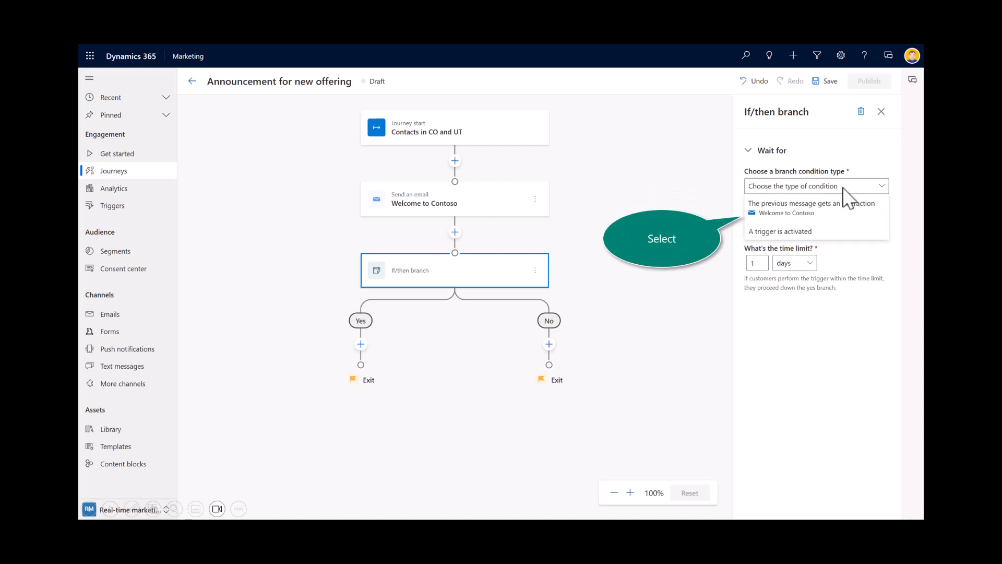
left_click(790, 214)
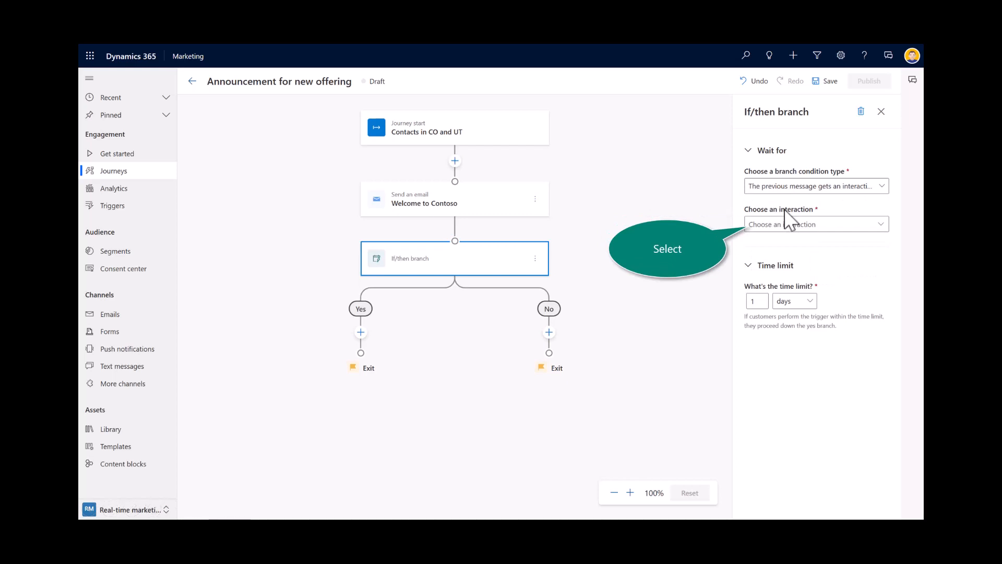
left_click(806, 227)
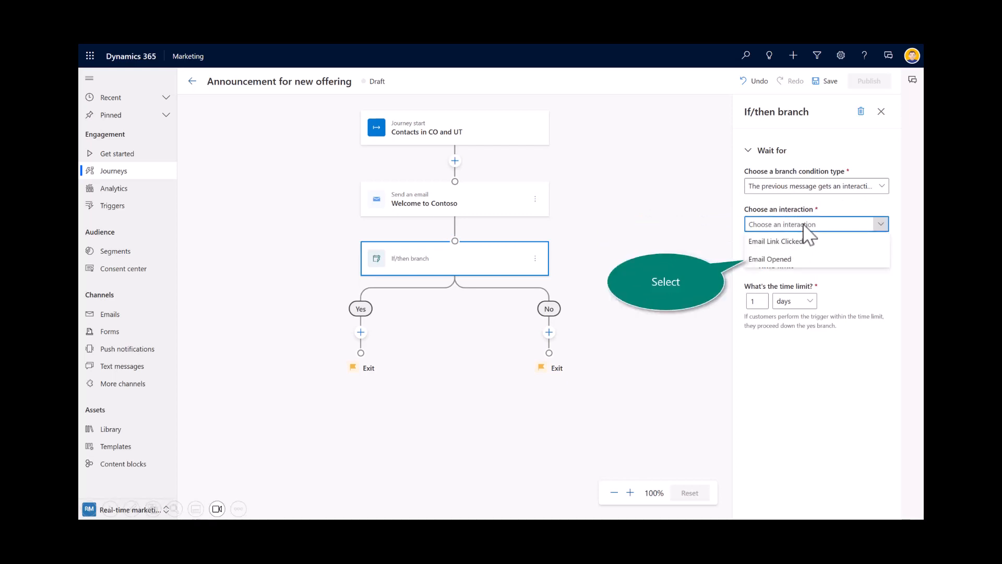
left_click(776, 260)
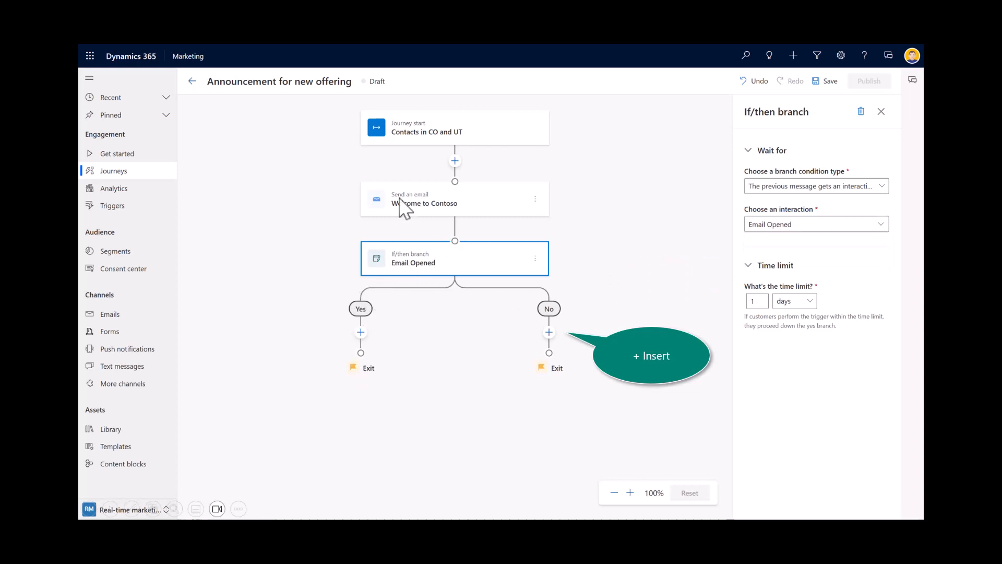
Step: Add a text message action with "Contoso SMS Offer 1" to the No branch and save the journey
left_click(548, 332)
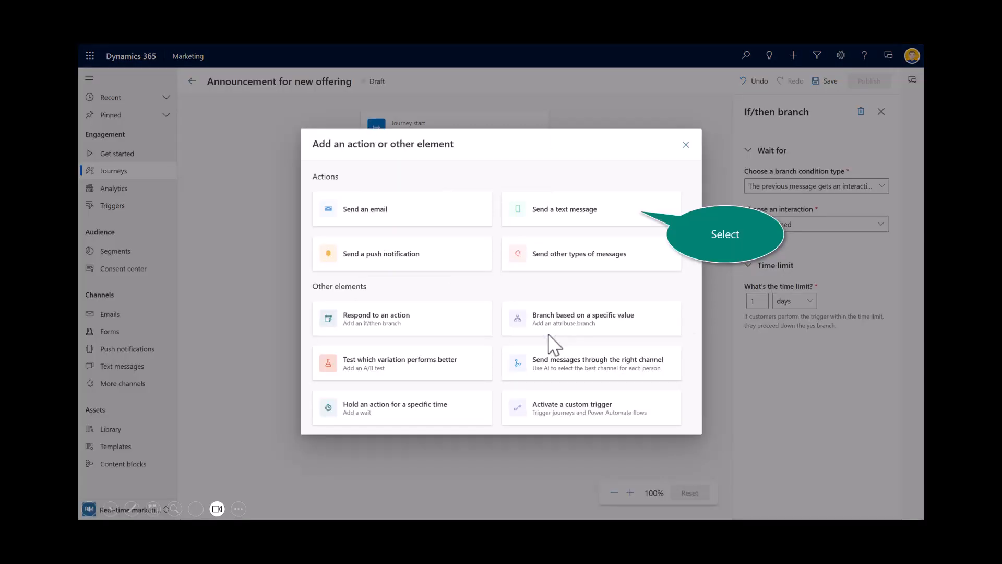
left_click(561, 221)
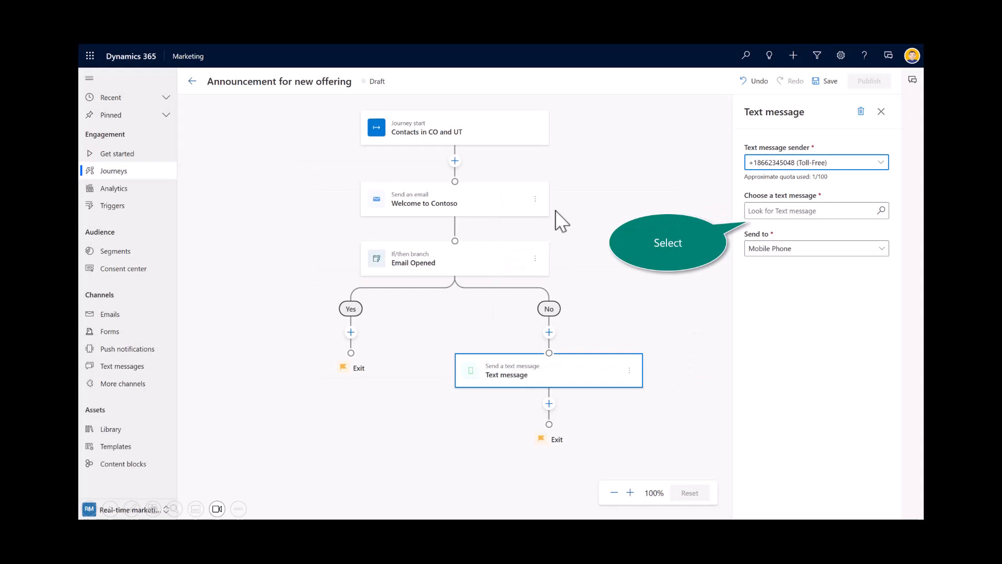
left_click(880, 212)
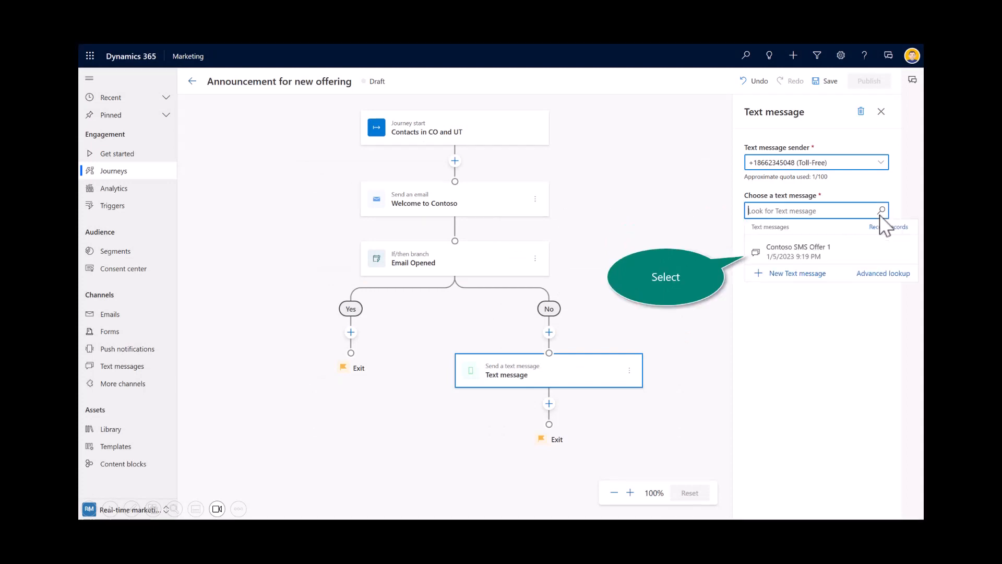
left_click(798, 252)
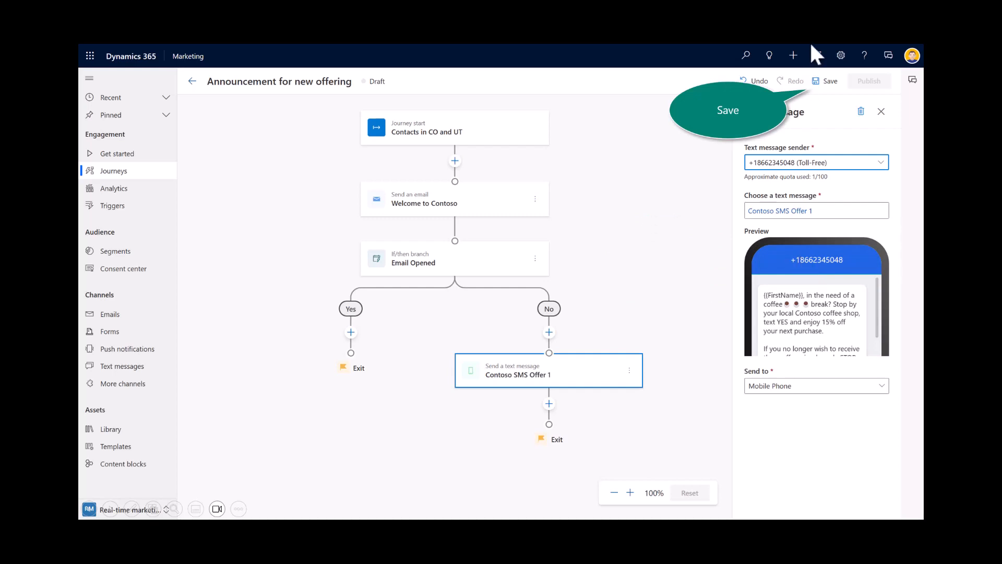
left_click(821, 82)
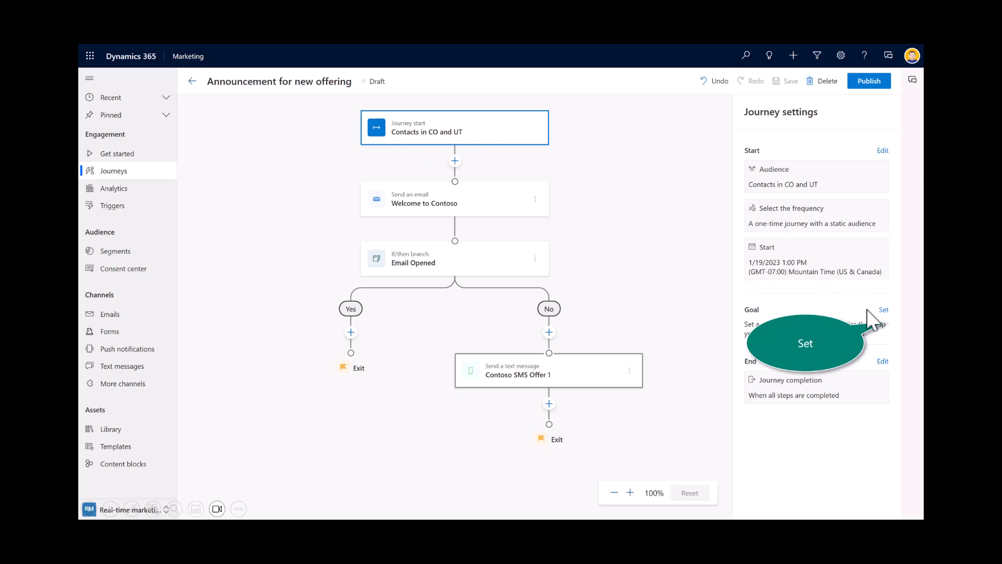
Step: Set the journey goal to "Drive a purchase", met when "Order placed" is reached by 10% of people, and save
left_click(884, 310)
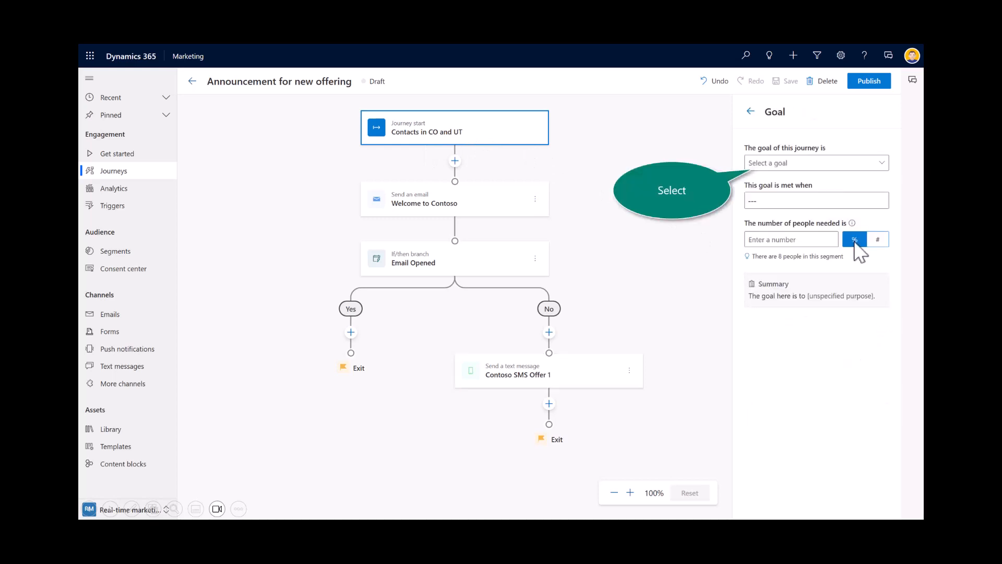
left_click(776, 166)
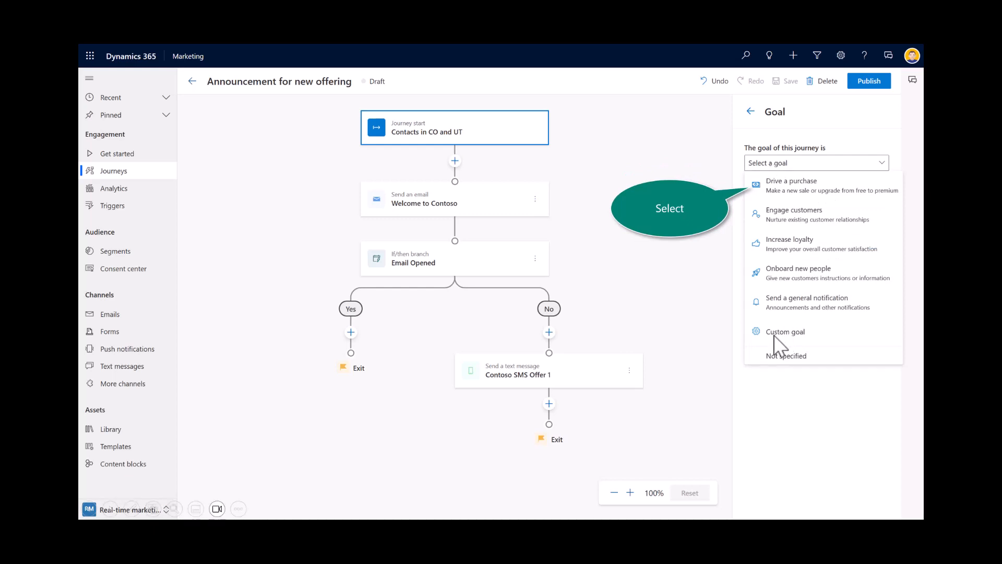
left_click(778, 181)
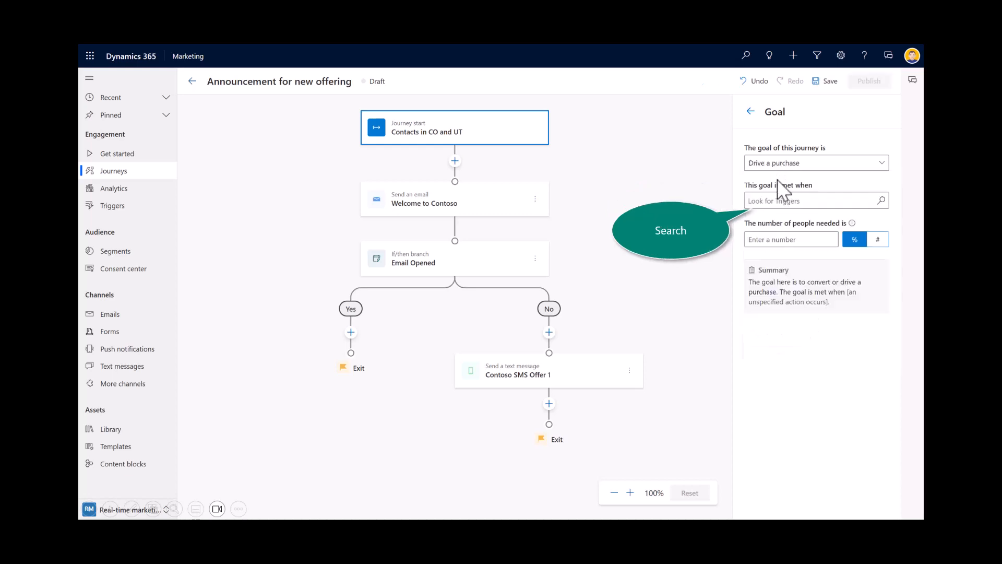
left_click(882, 201)
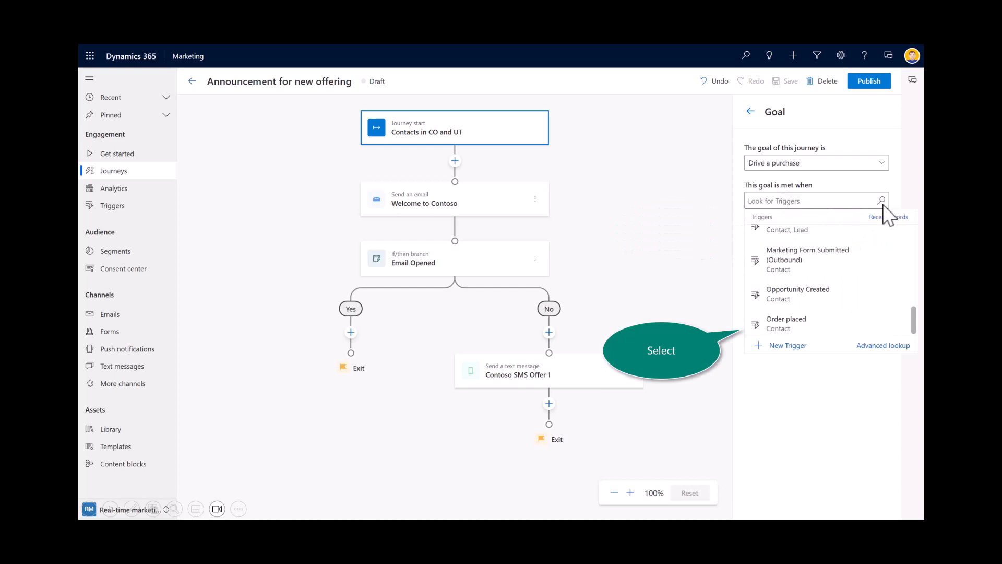
left_click(787, 323)
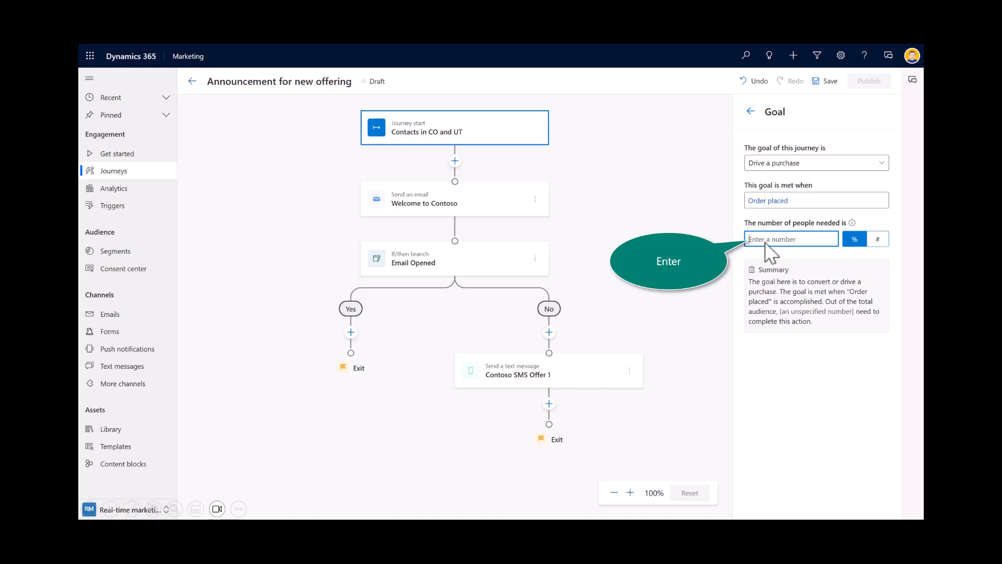
type("10")
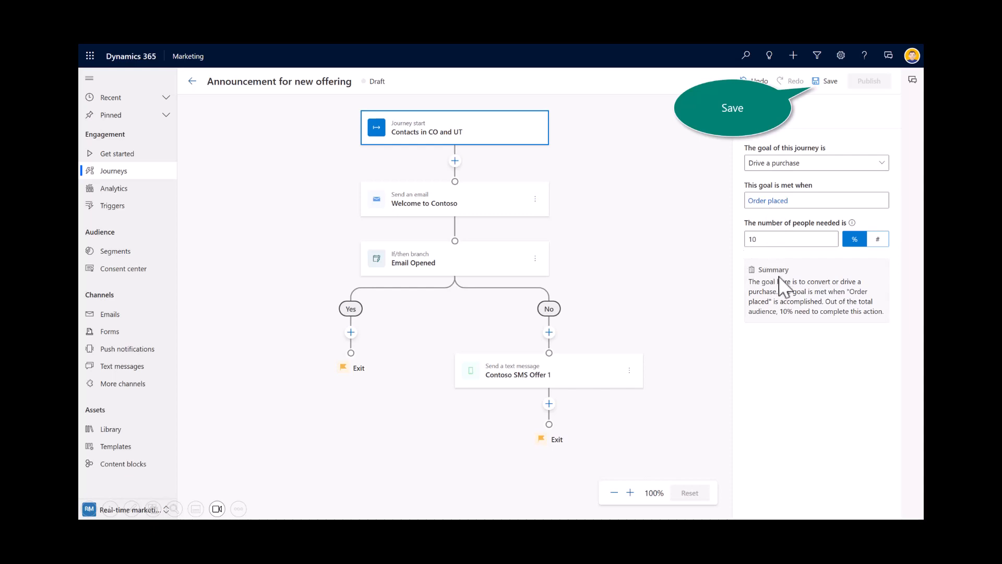
left_click(830, 84)
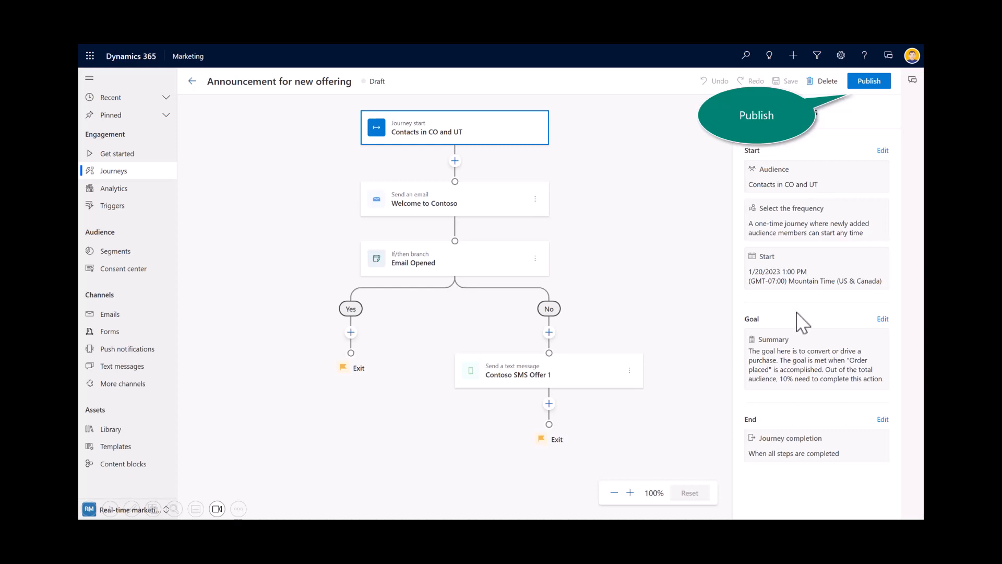
Step: Publish the journey, view the introduction to its analytics, and close the introduction
left_click(873, 86)
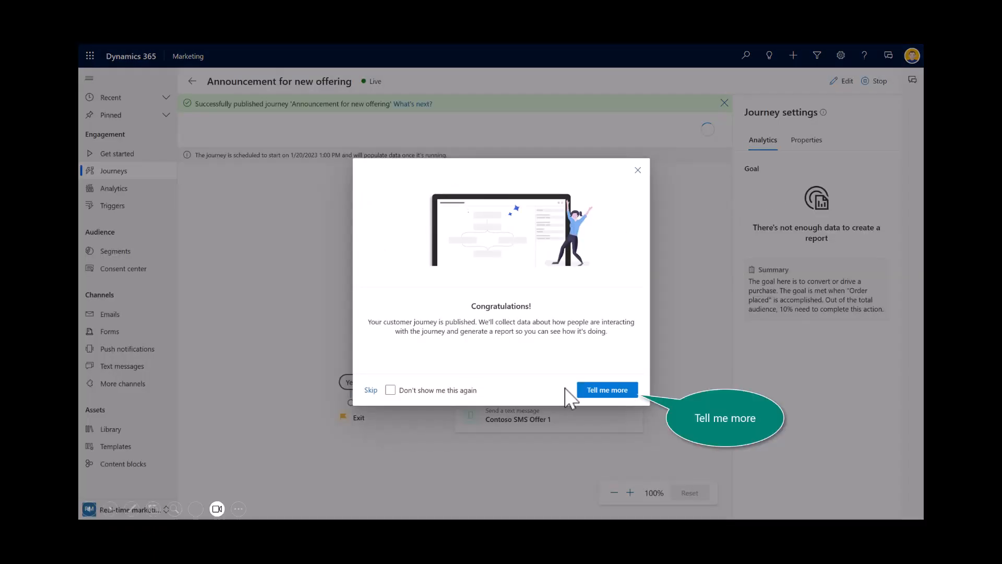
left_click(624, 391)
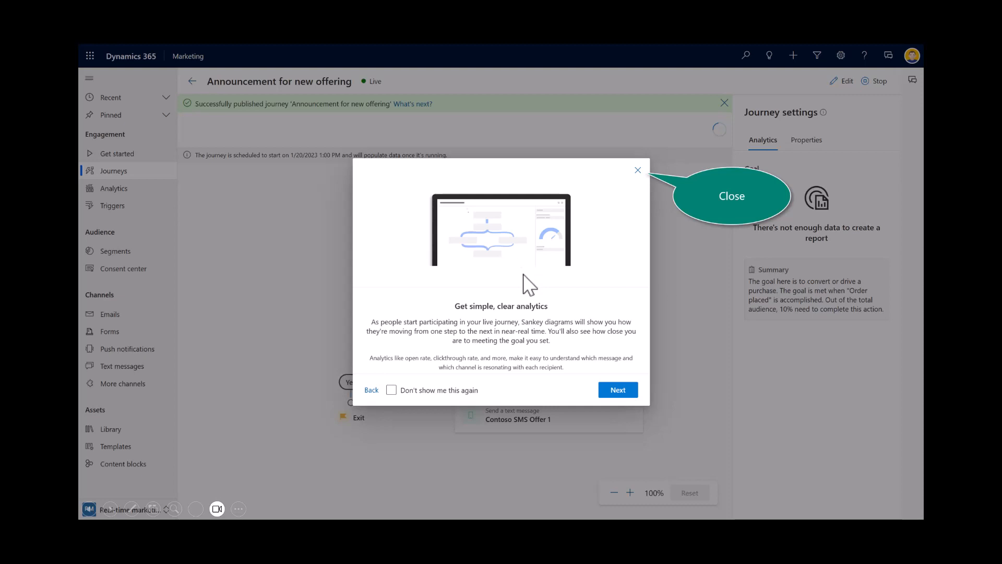
left_click(638, 171)
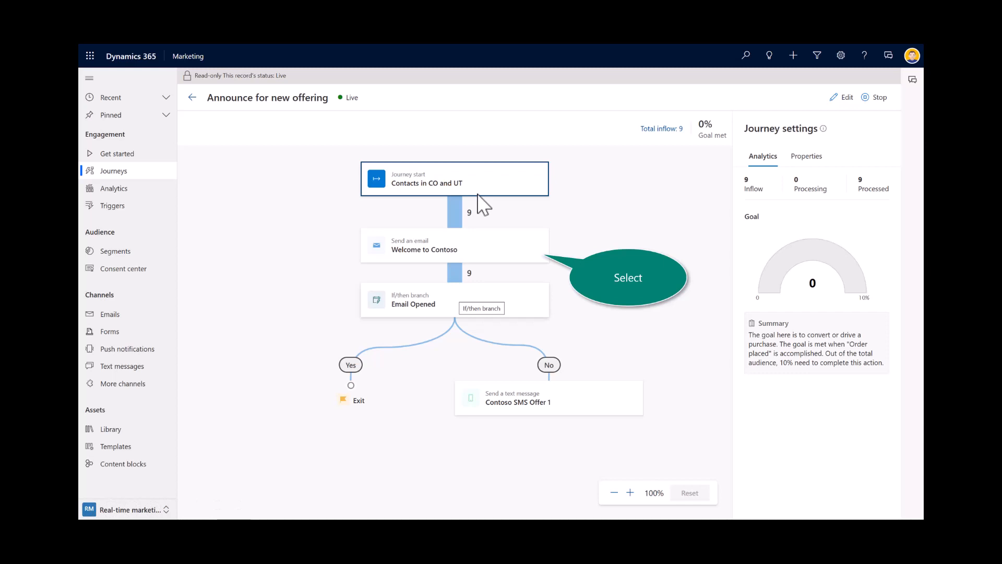
Step: Review the analytics and the delivery and interaction details of the "Welcome to Contoso" email in the live journey
left_click(483, 252)
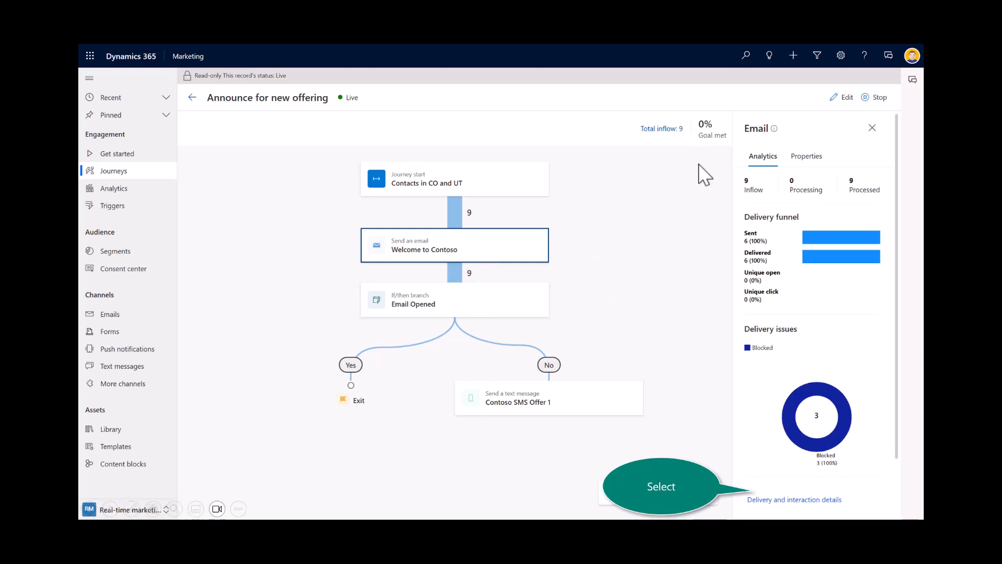
left_click(807, 500)
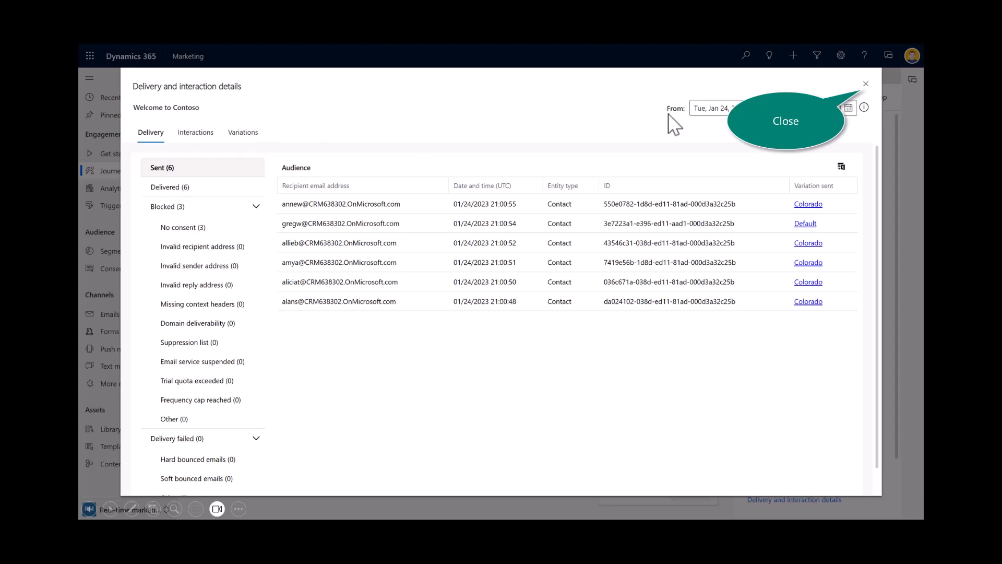
left_click(859, 90)
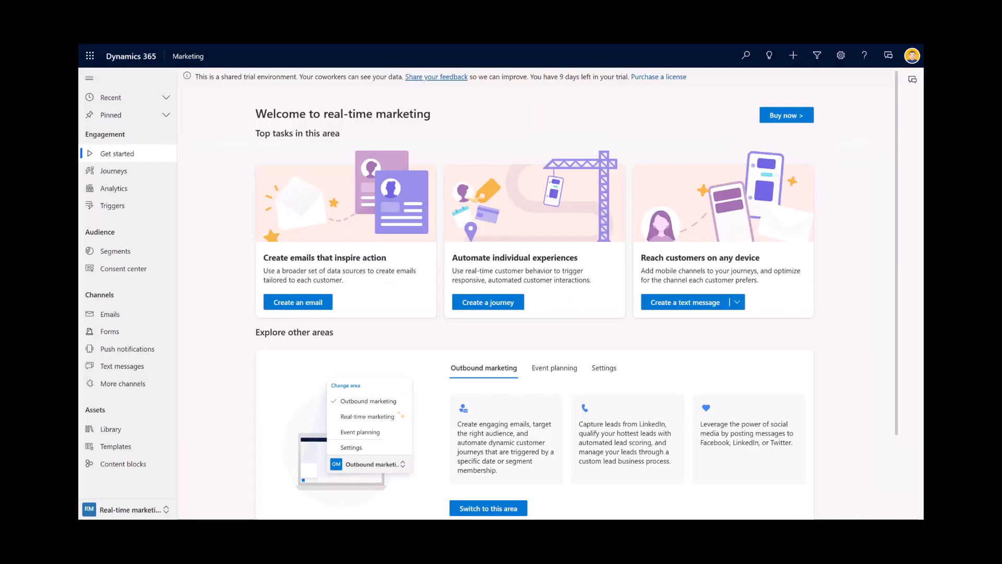